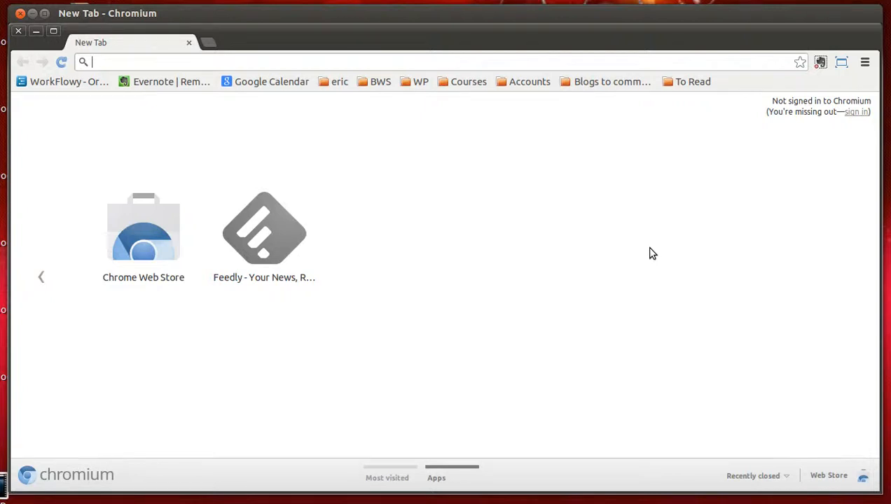
- Open the WordPress admin dashboard at buildingwebsitesuccess.com/wp-admin
text(buildingwebsitesuccess.com)
key(Down)
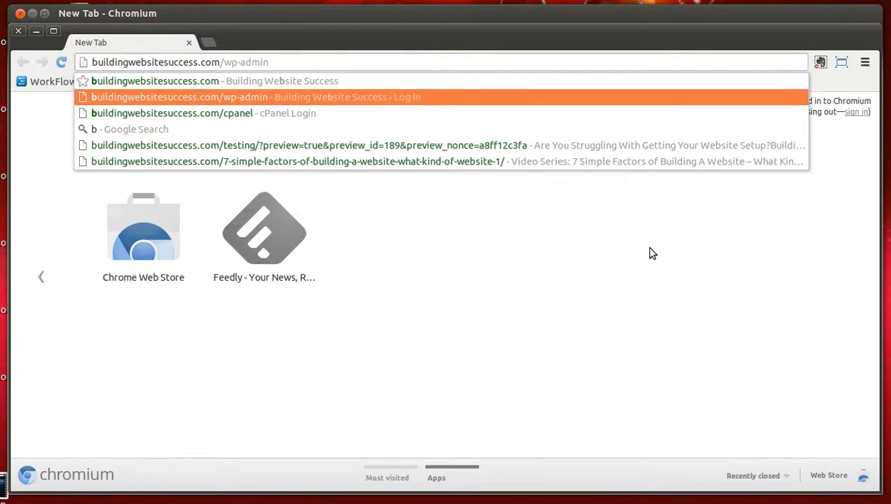
key(Return)
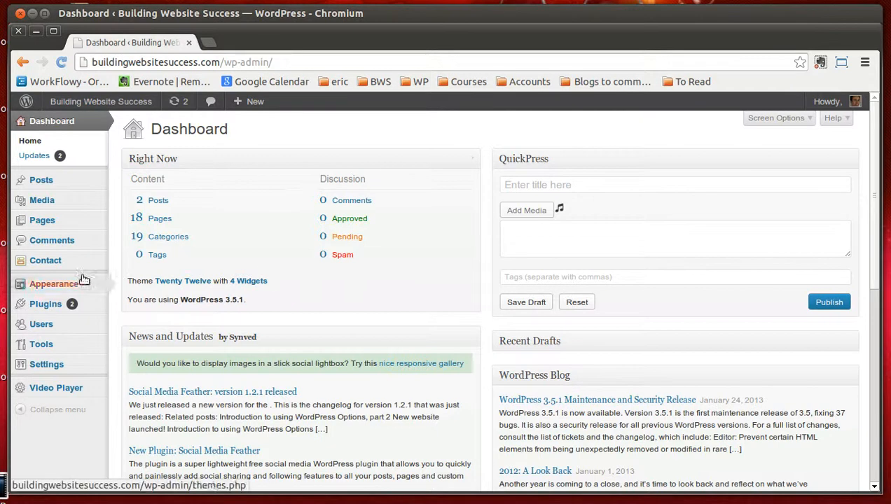
- Search for new plugins to install using the keyword "text replace"
mouse_move(56, 305)
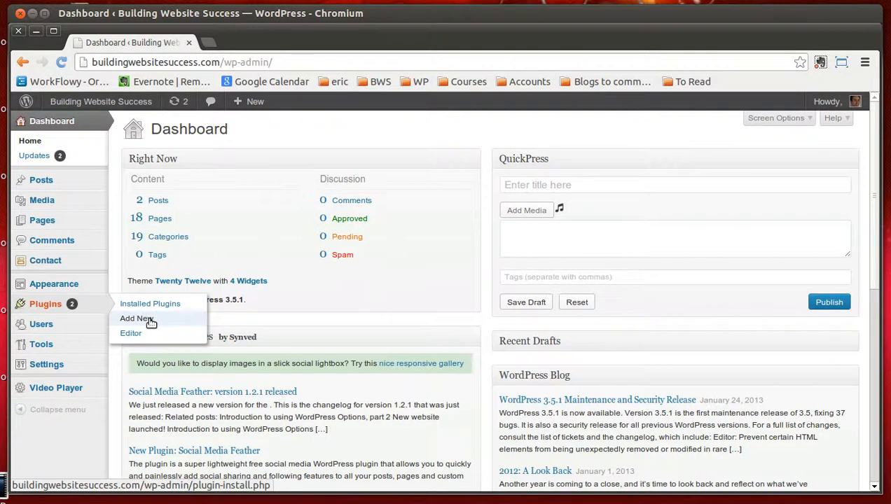
click(150, 319)
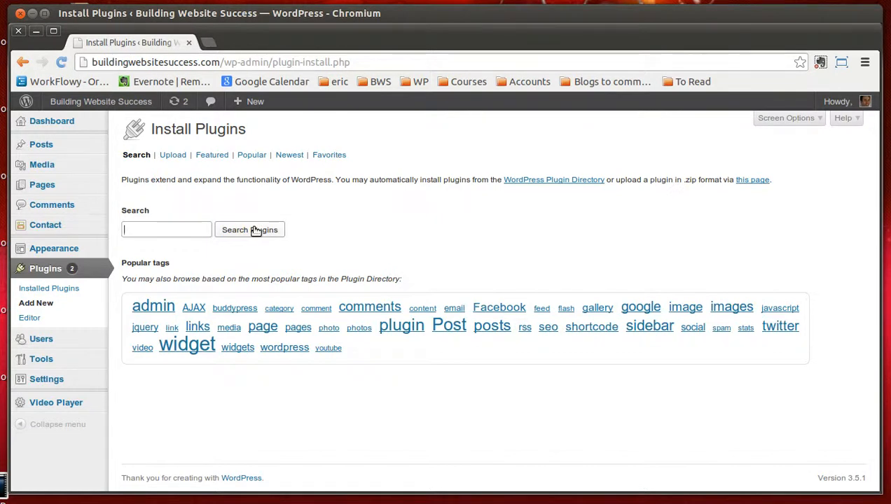
text(te)
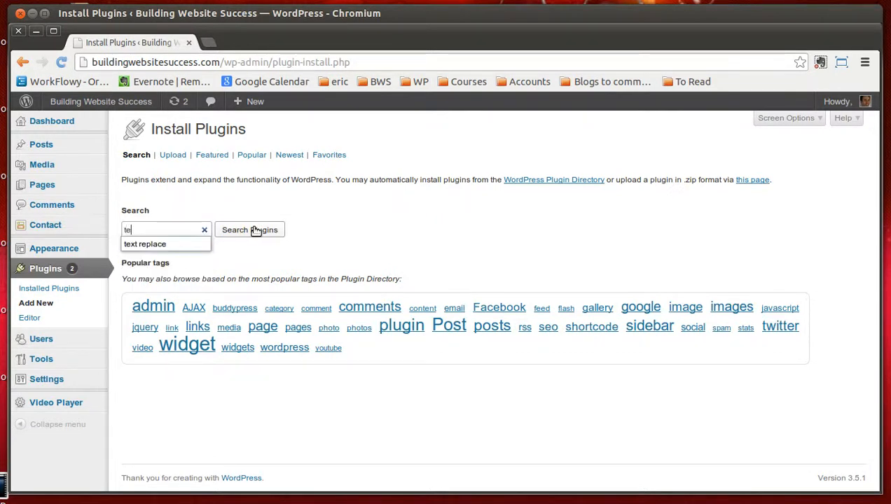
key(Down)
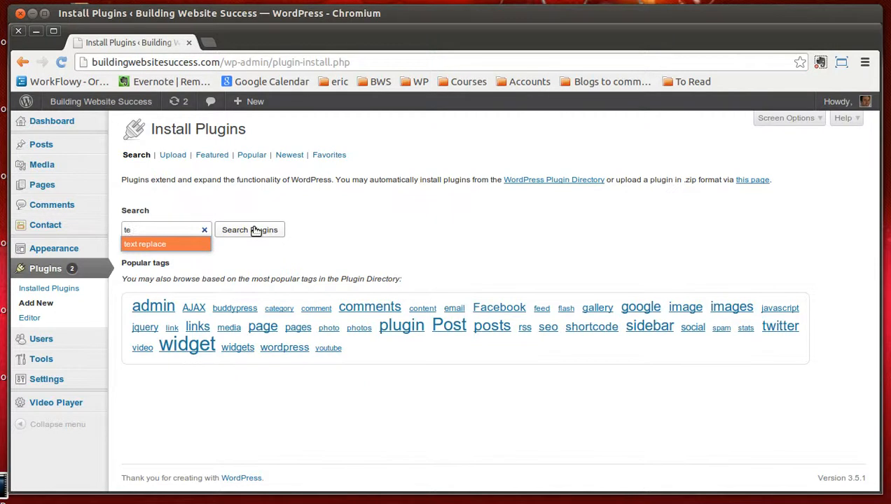
key(Return)
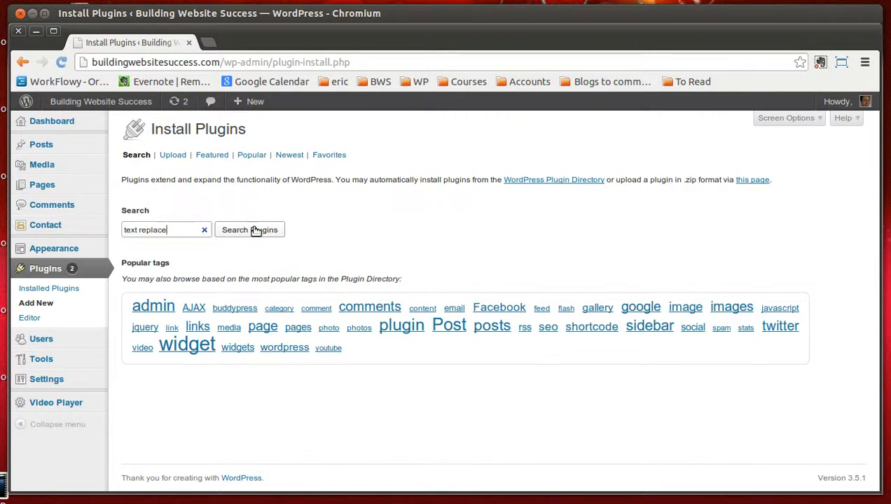
click(253, 237)
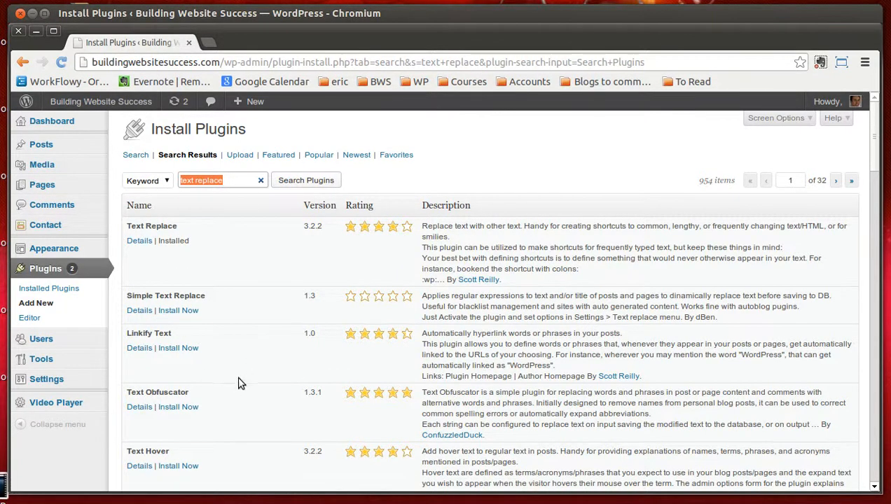
- Install the Text Hover plugin from the search results and activate it
scroll(236, 388, down, 3)
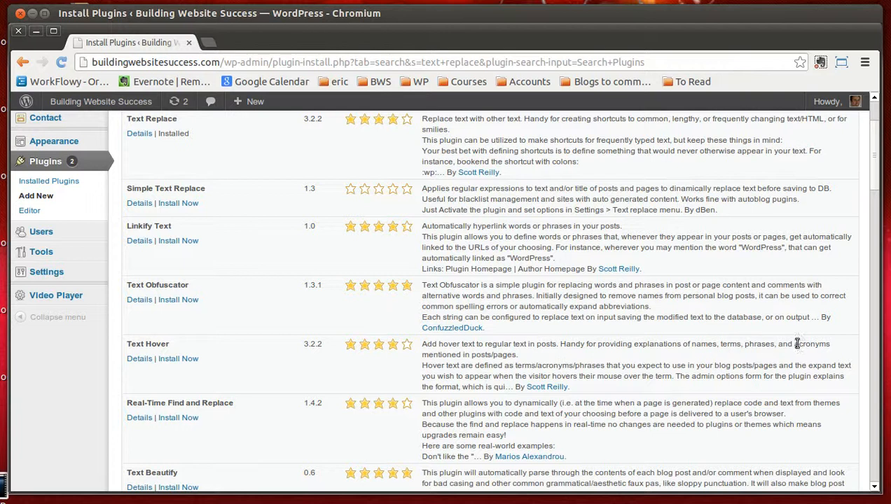
click(179, 359)
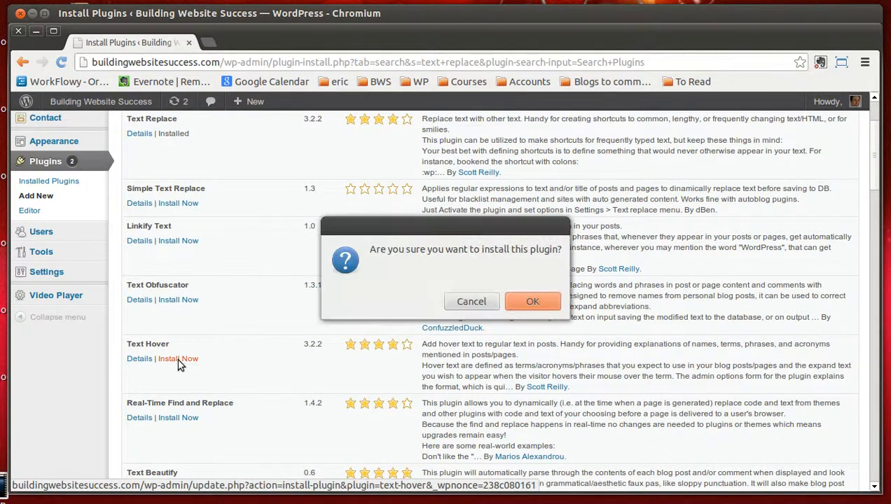
click(538, 301)
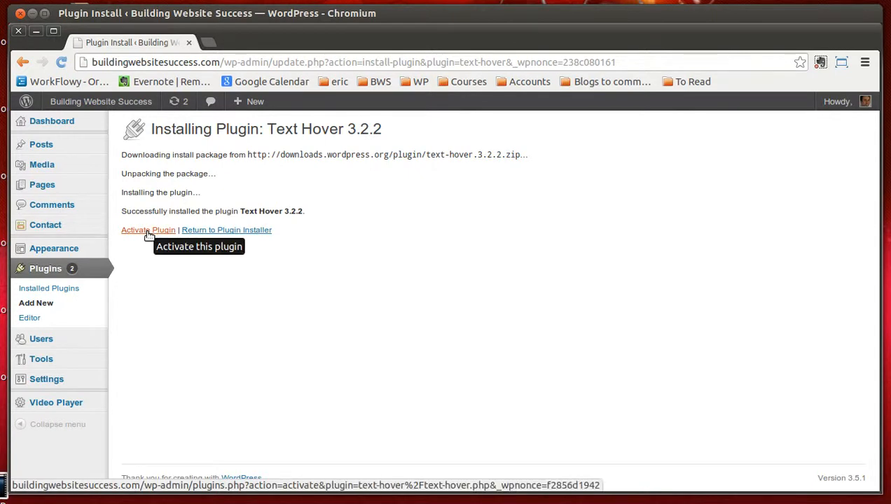
click(148, 232)
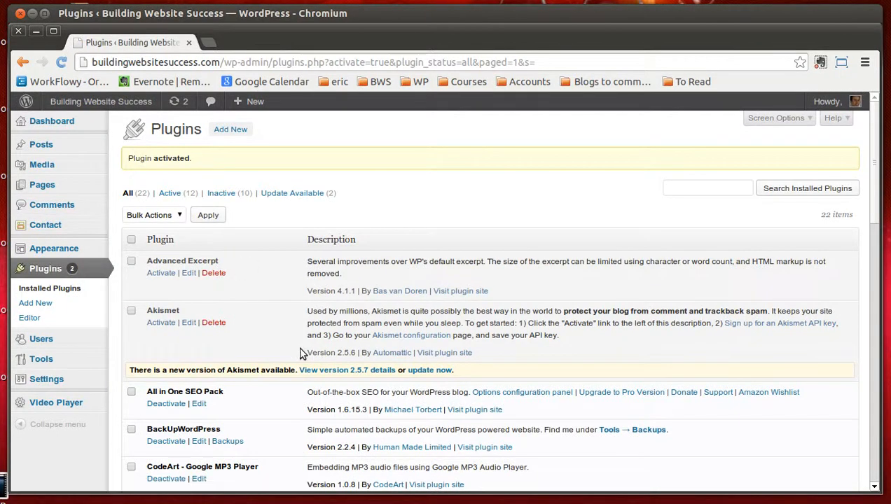
- Find Text Hover's settings link among the installed plugins and check the site settings for plugin configuration pages
scroll(284, 374, down, 8)
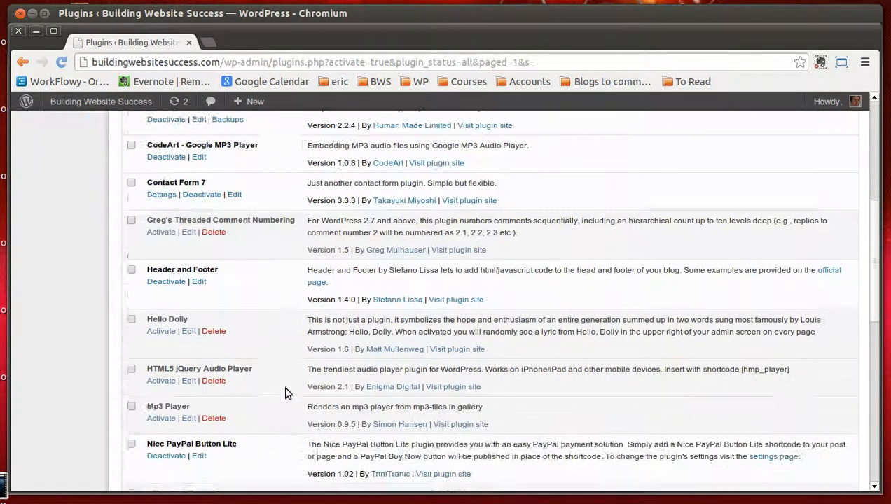
scroll(285, 393, down, 9)
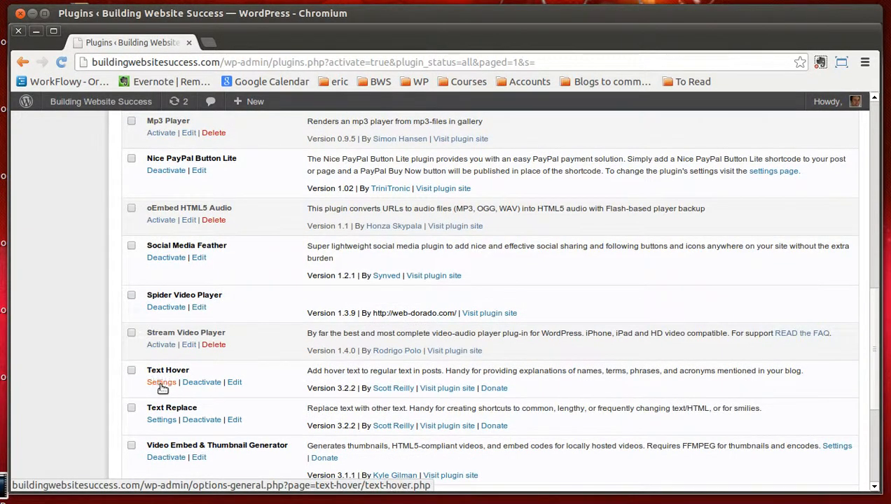
scroll(166, 382, up, 10)
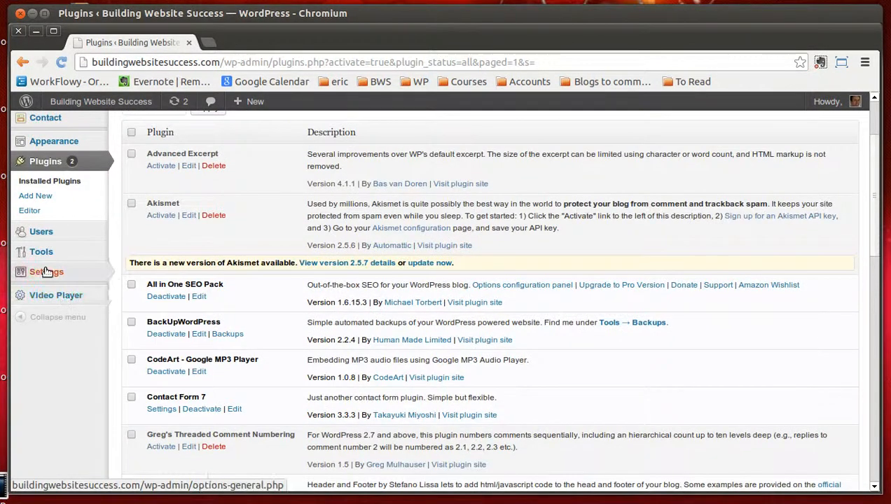
mouse_move(46, 272)
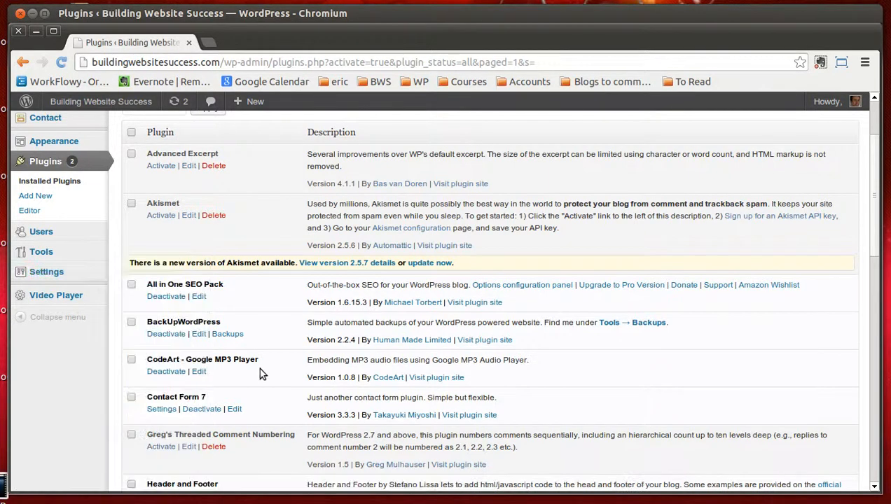
scroll(259, 371, down, 3)
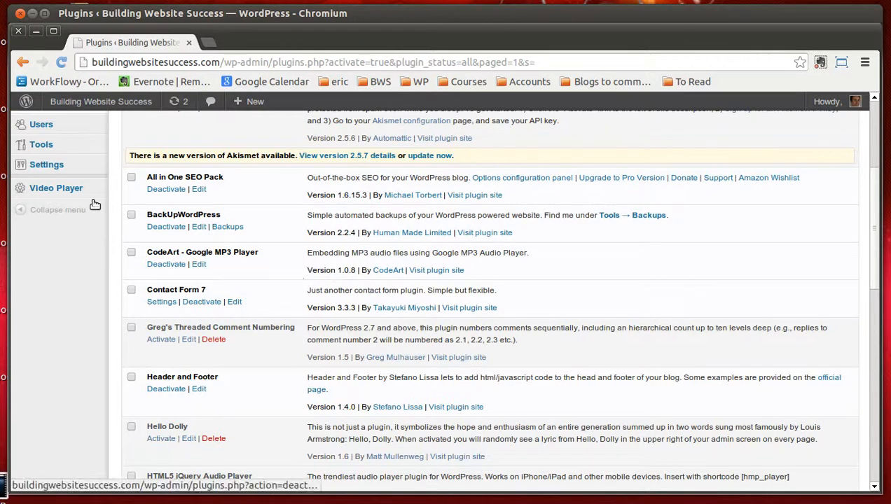
mouse_move(48, 167)
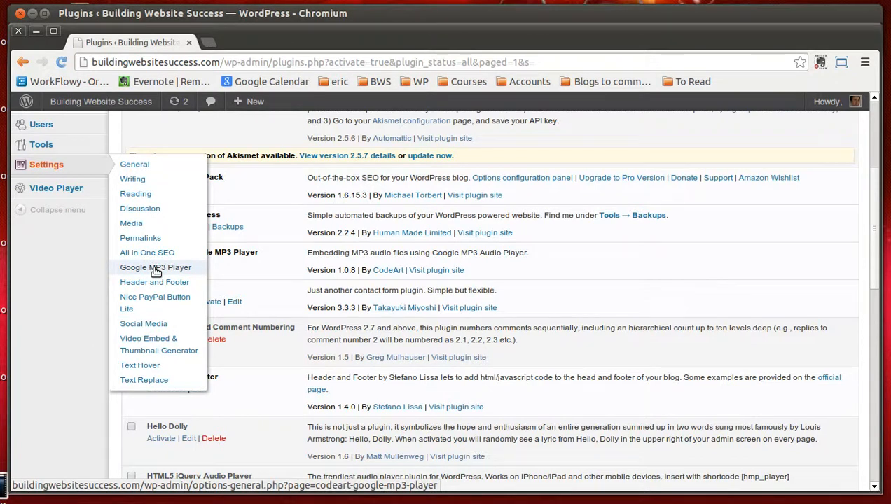
- Deactivate the Text Hover plugin in the installed plugins list
scroll(303, 364, down, 4)
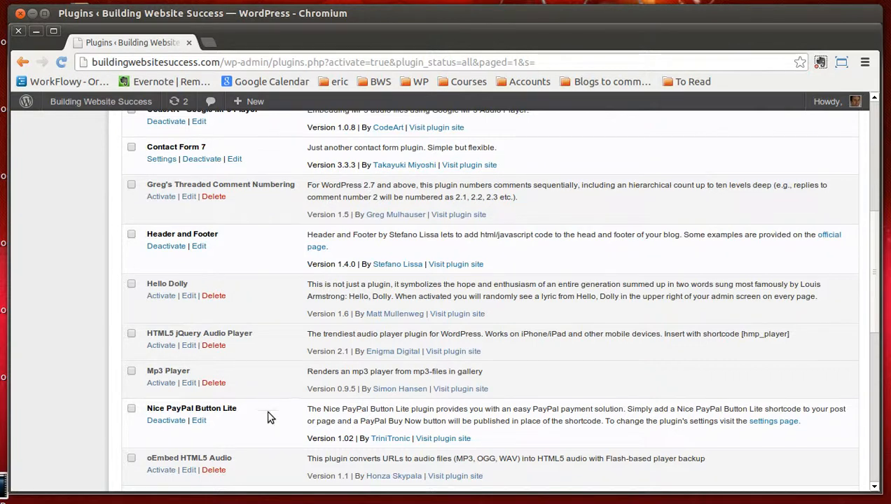
scroll(271, 417, down, 6)
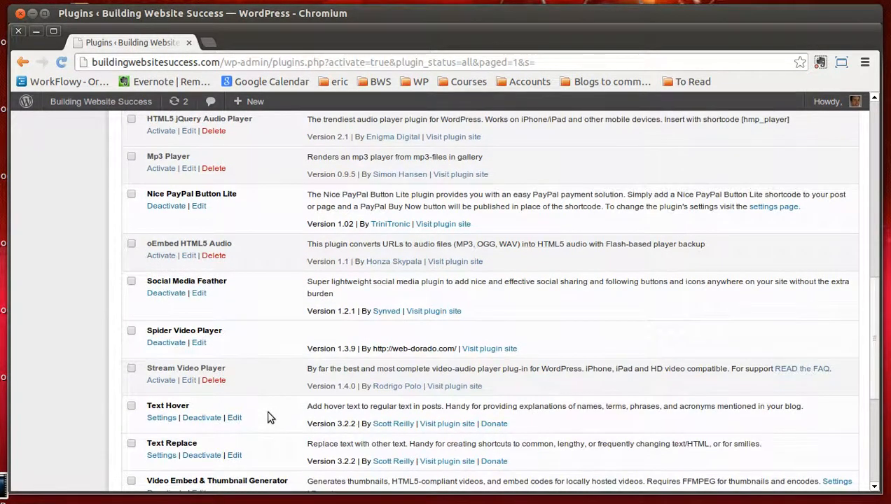
scroll(270, 418, down, 3)
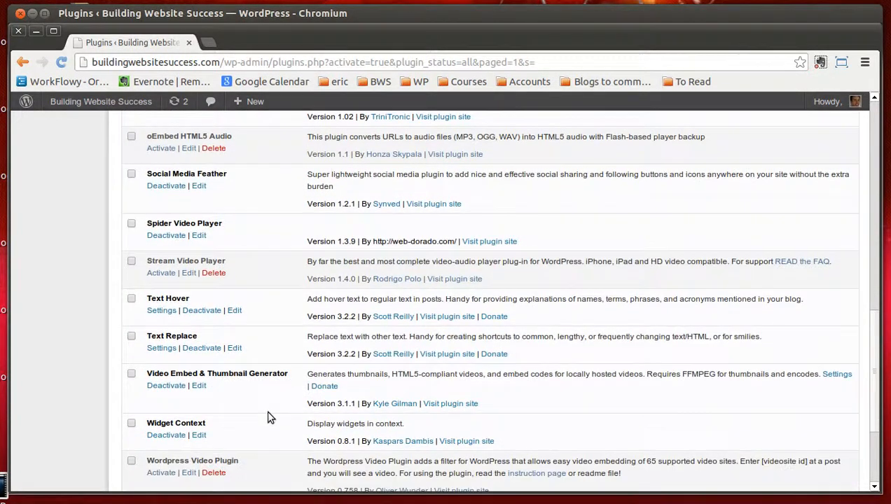
click(206, 314)
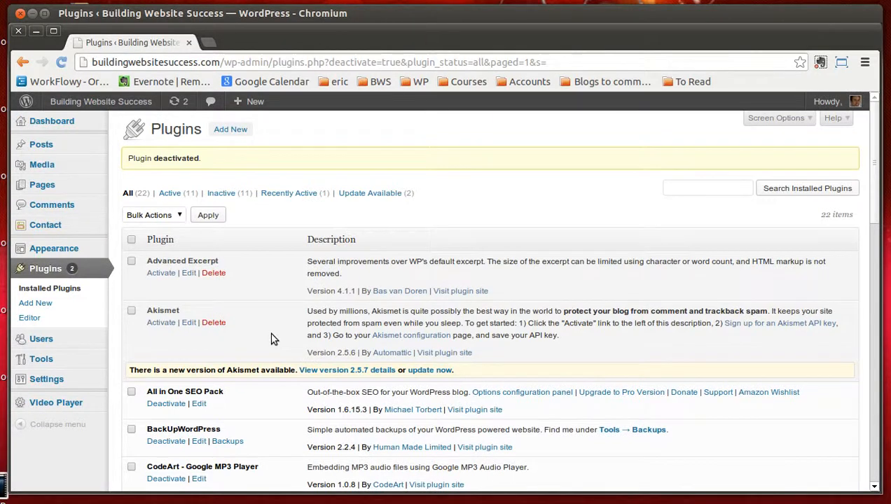
- Review the full installed plugins list, checking which actions Text Hover and the other active and inactive plugins offer
scroll(273, 339, down, 5)
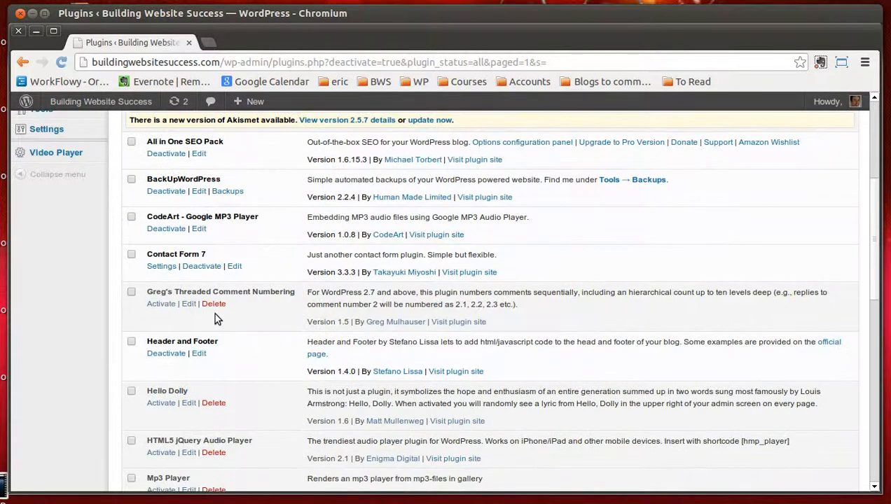
scroll(259, 357, down, 7)
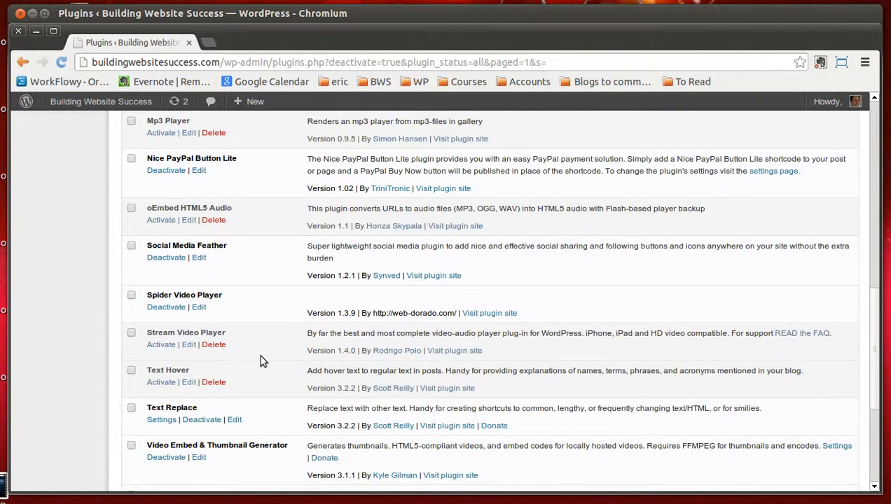
scroll(259, 360, down, 2)
scroll(256, 405, down, 2)
scroll(256, 405, up, 4)
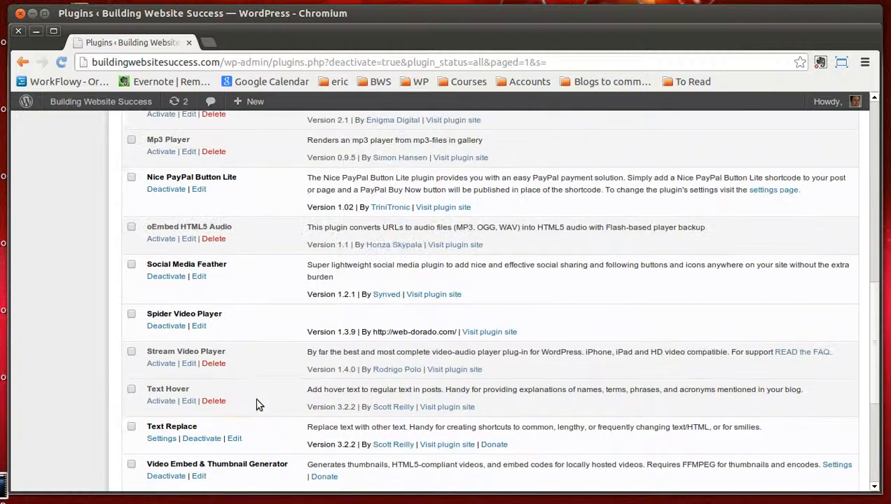
scroll(256, 405, up, 5)
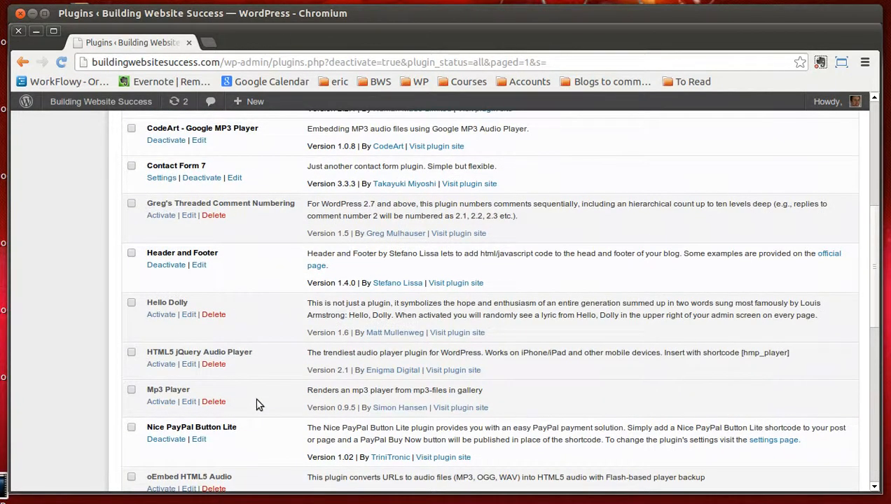
scroll(257, 404, up, 4)
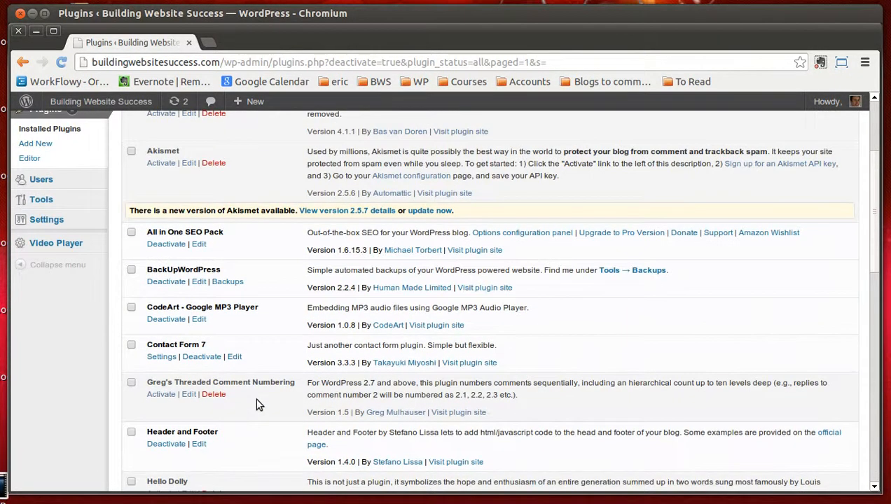
scroll(257, 405, up, 3)
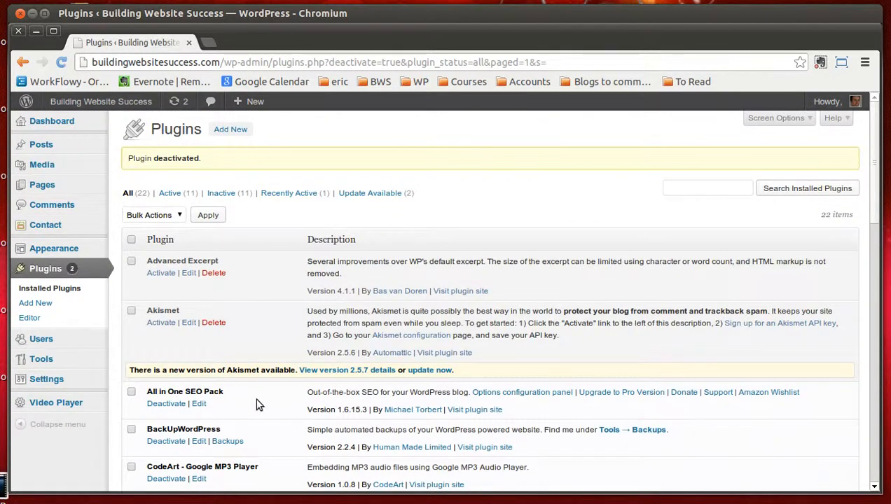
- Filter the plugins list to inactive plugins only and look over the entries, including Text Hover
click(223, 193)
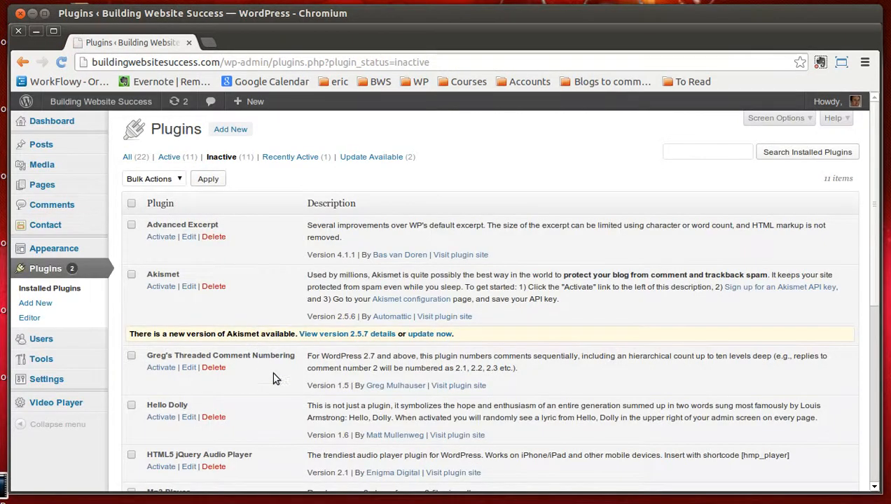
scroll(278, 383, down, 1)
scroll(277, 383, down, 8)
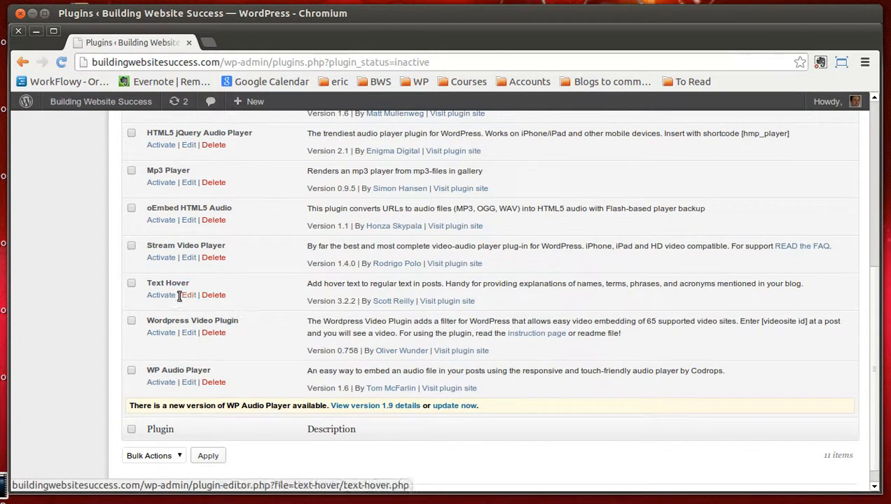
scroll(265, 328, up, 8)
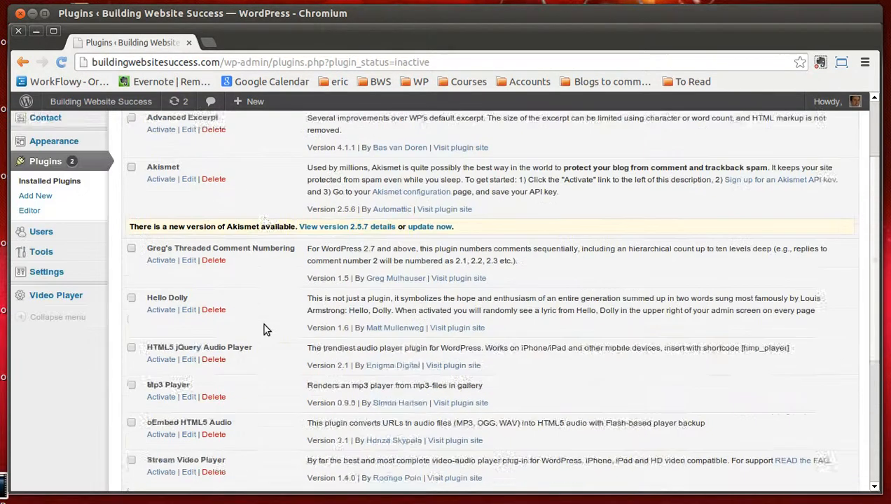
scroll(264, 329, up, 1)
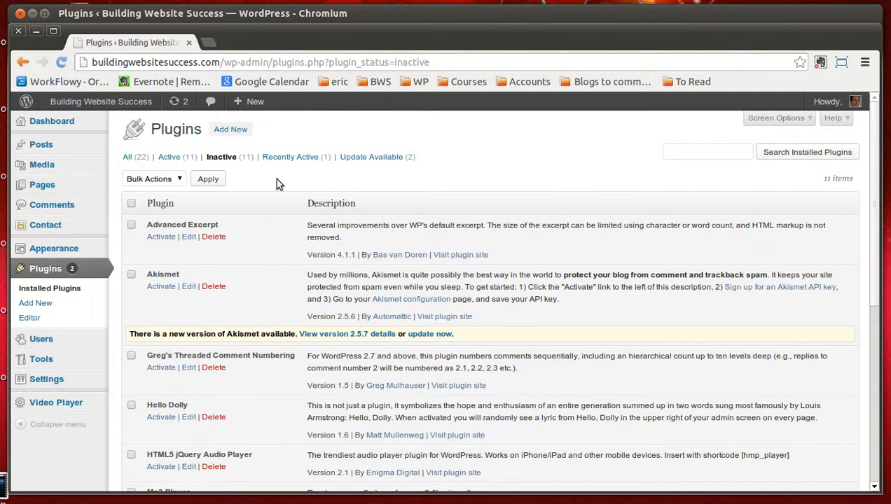